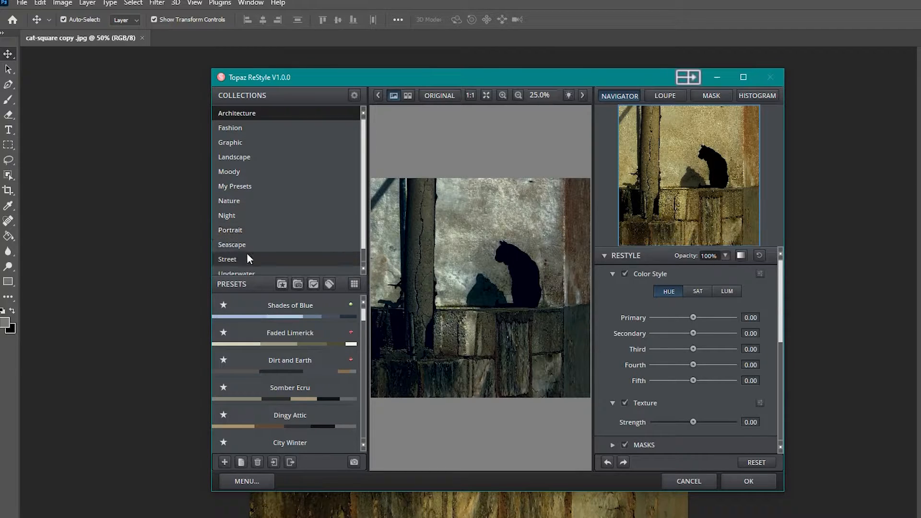
Step: Preview the Architecture collection's presets and apply Dark Iris Ink to the cat photo
scroll(249, 260, down, 1)
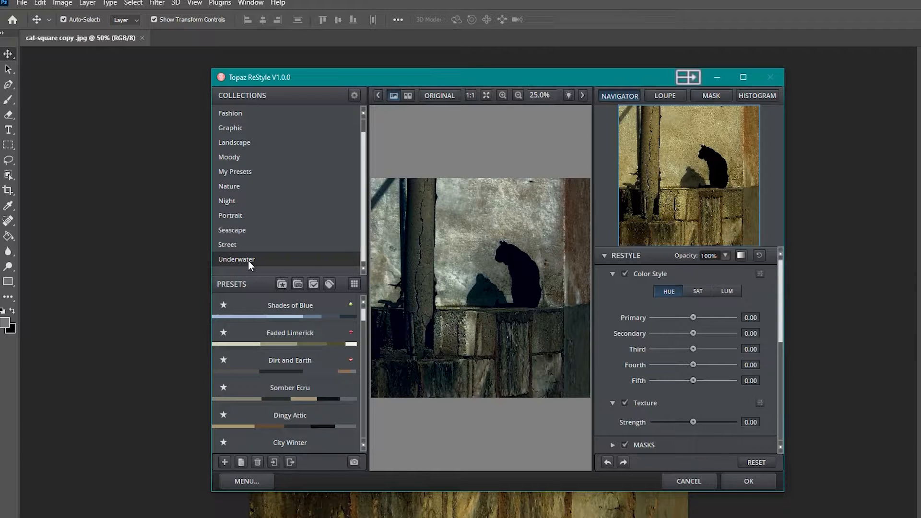
scroll(248, 261, up, 1)
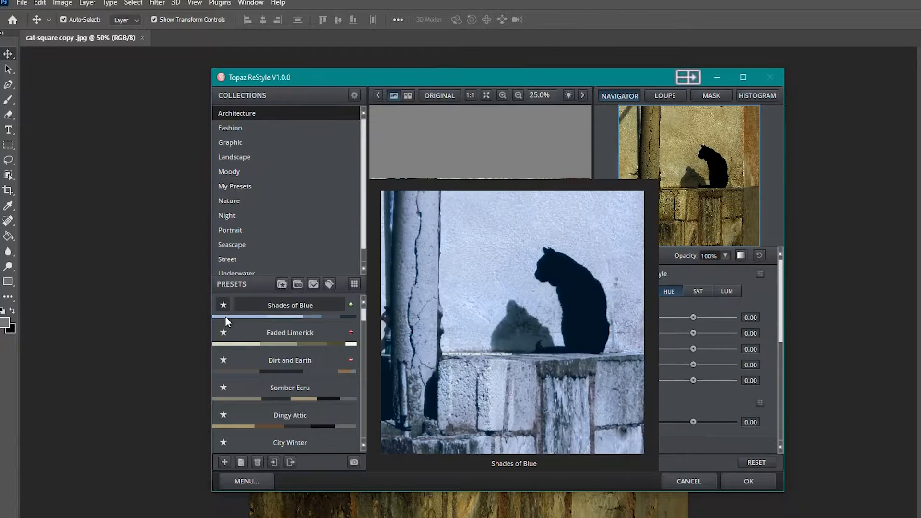
scroll(280, 364, down, 3)
scroll(280, 364, down, 3)
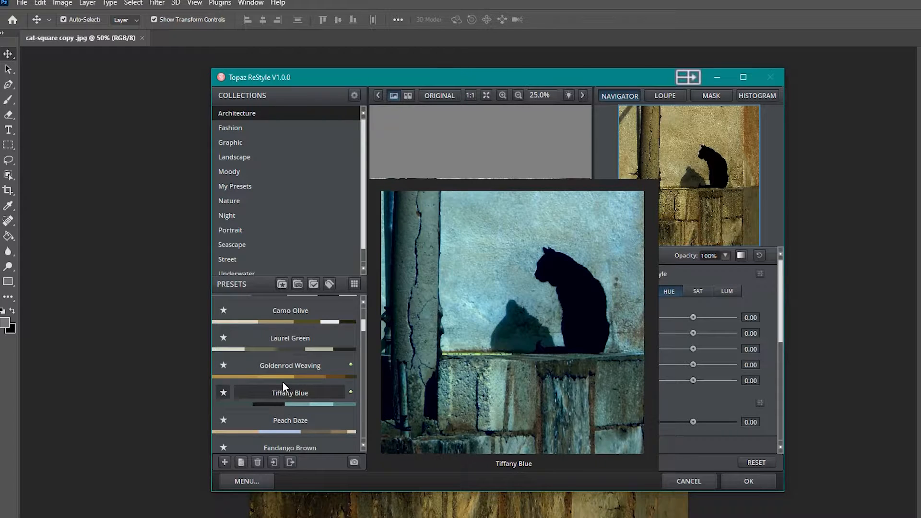
scroll(283, 381, down, 3)
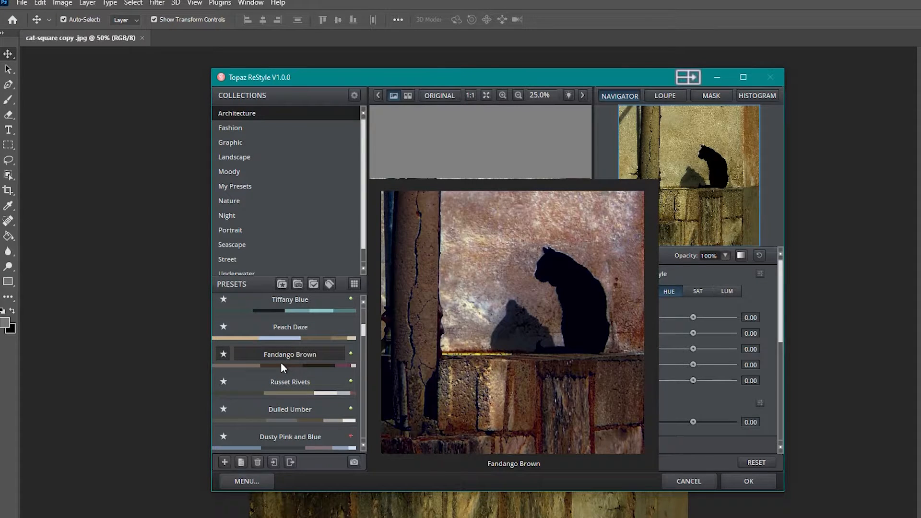
scroll(280, 362, down, 3)
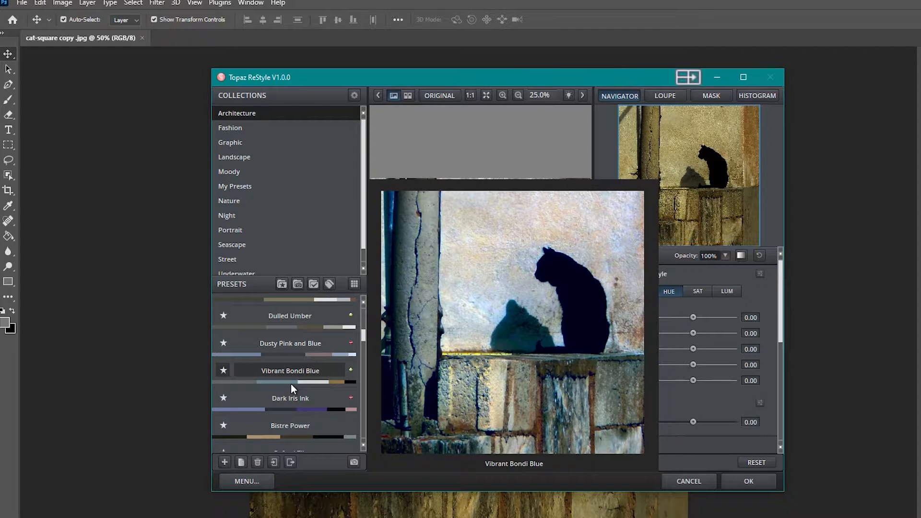
scroll(290, 384, down, 3)
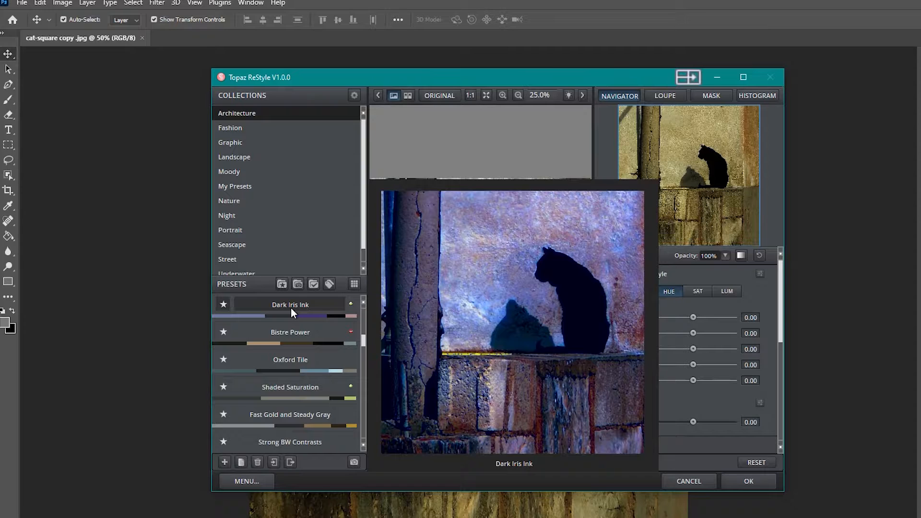
click(290, 307)
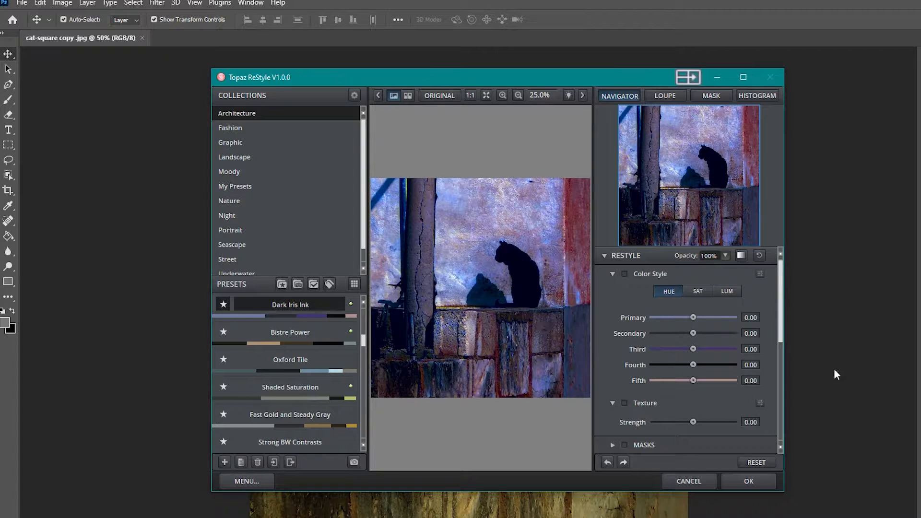
Step: Compare the restyled preview with the original photo and review the available Restyle and Basic adjustments
click(506, 301)
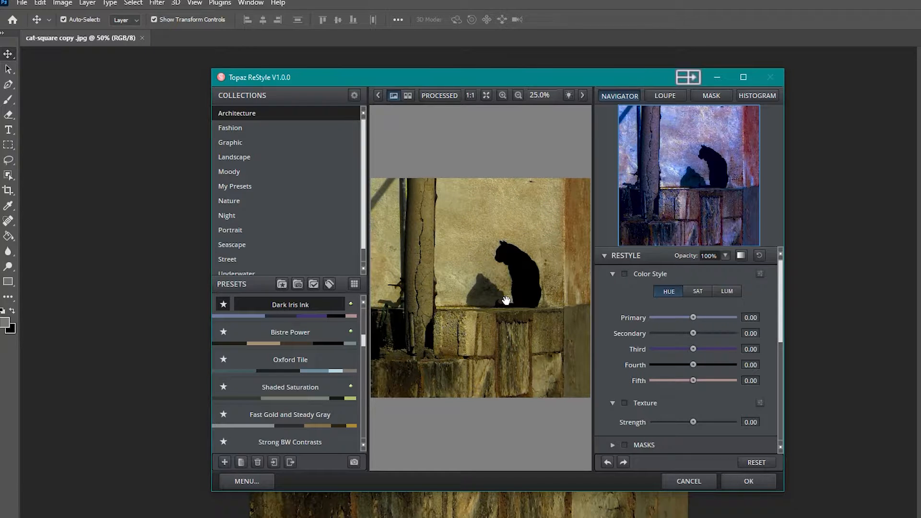
click(506, 300)
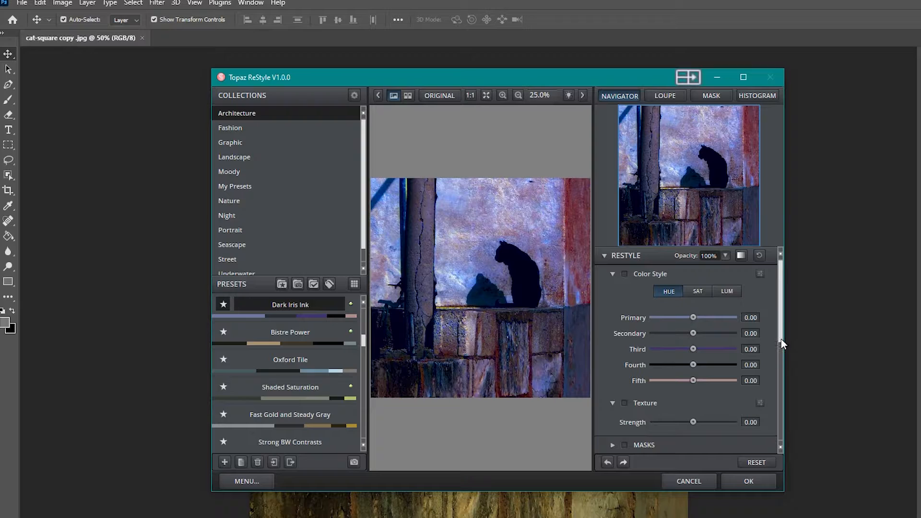
drag(781, 338, 788, 417)
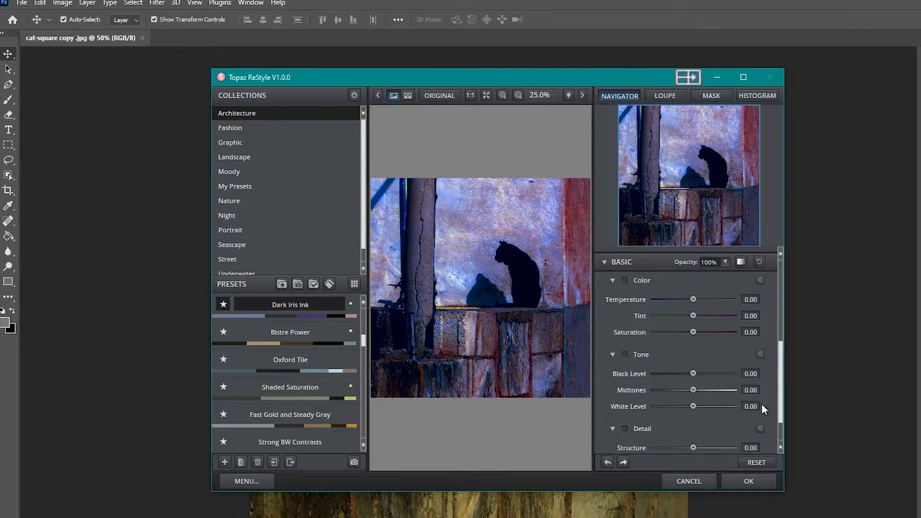
drag(783, 396, 786, 414)
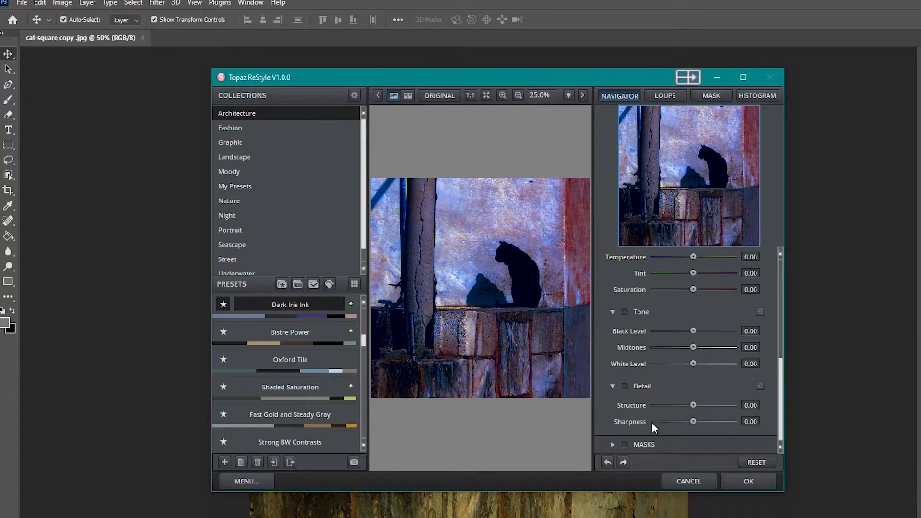
mouse_move(651, 422)
drag(781, 399, 798, 298)
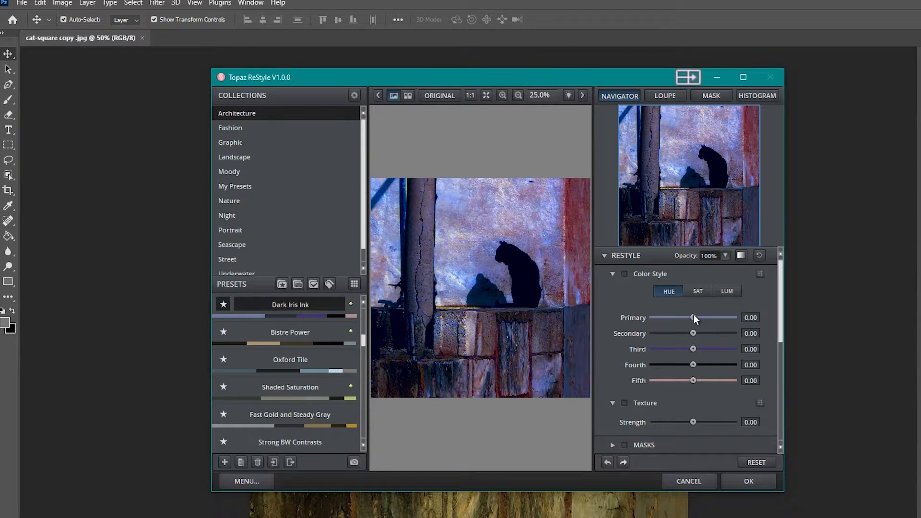
Step: Set the Color Style hue to -0.89 for Primary, -0.44 for Secondary and 0.77 for Third
drag(689, 318, 665, 327)
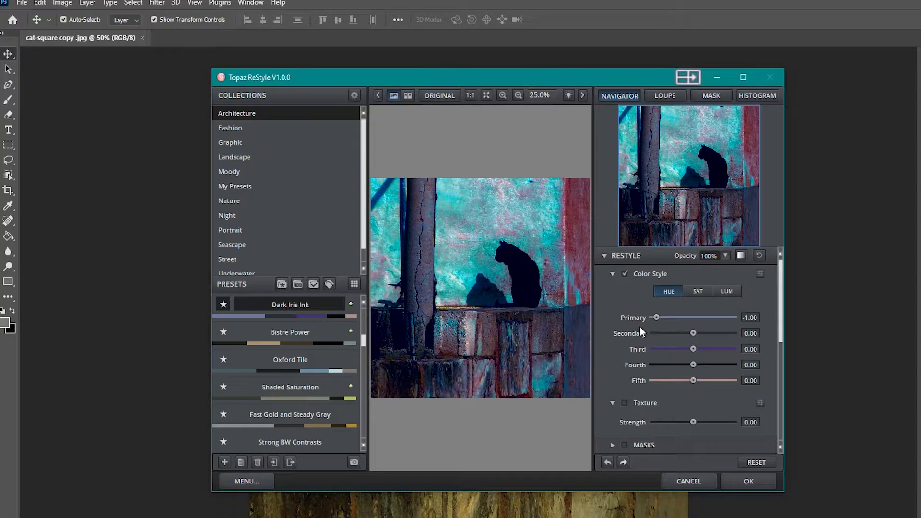
mouse_move(651, 326)
mouse_down()
mouse_move(688, 326)
mouse_move(663, 327)
mouse_up()
drag(694, 333, 645, 336)
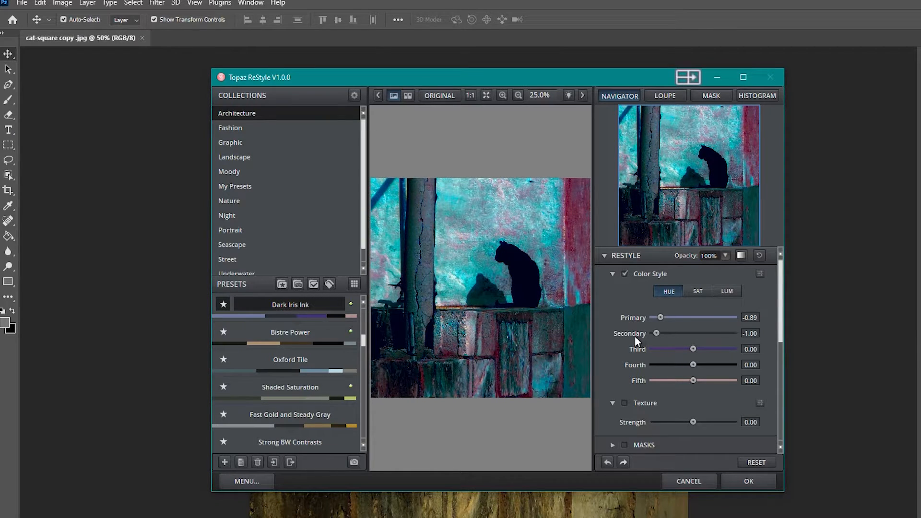
drag(647, 336, 677, 338)
drag(695, 348, 721, 372)
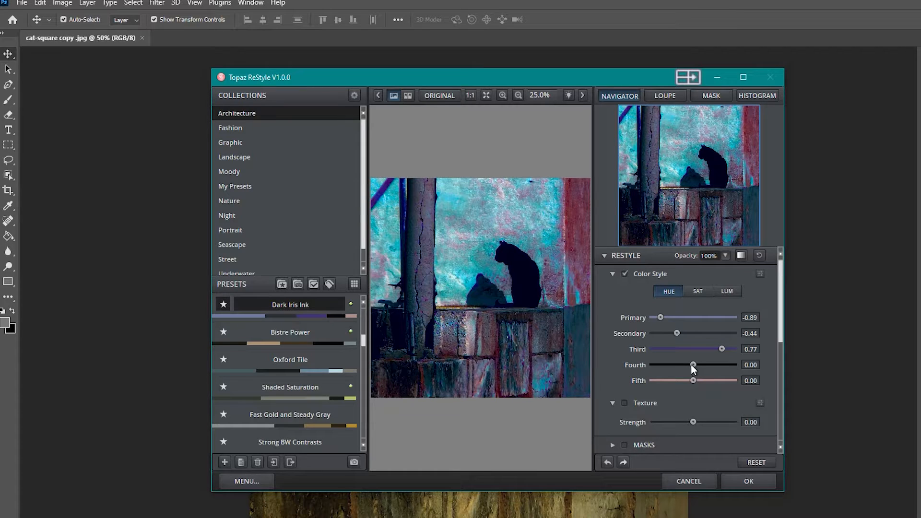
Step: Try different Color Style hue shifts for the Fourth and Fifth colors and settle on a suitable Fifth hue
mouse_move(689, 363)
mouse_down()
mouse_move(654, 365)
mouse_move(701, 365)
mouse_up()
drag(742, 389, 695, 392)
drag(692, 380, 749, 390)
drag(730, 381, 698, 389)
drag(698, 381, 654, 390)
drag(712, 391, 719, 391)
Step: Try the full range of Primary color saturation in Color Style and set it to -0.39
click(697, 292)
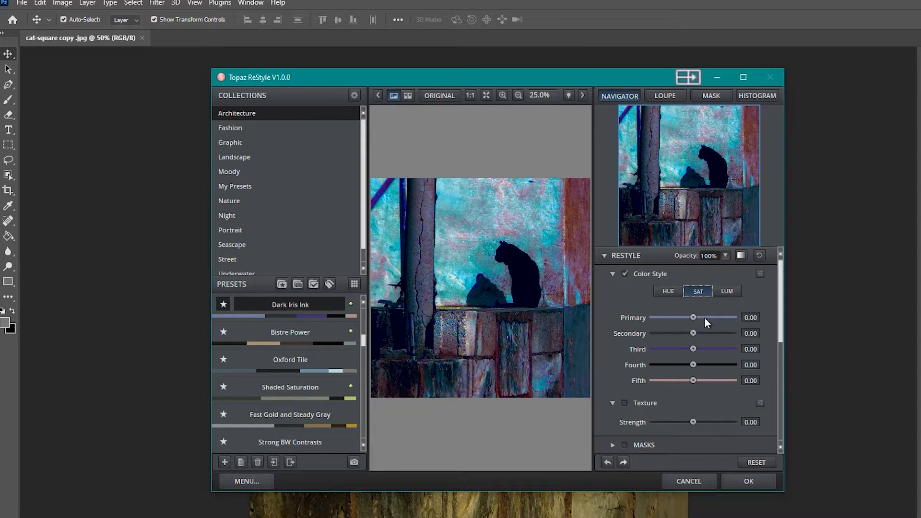
drag(693, 318, 682, 317)
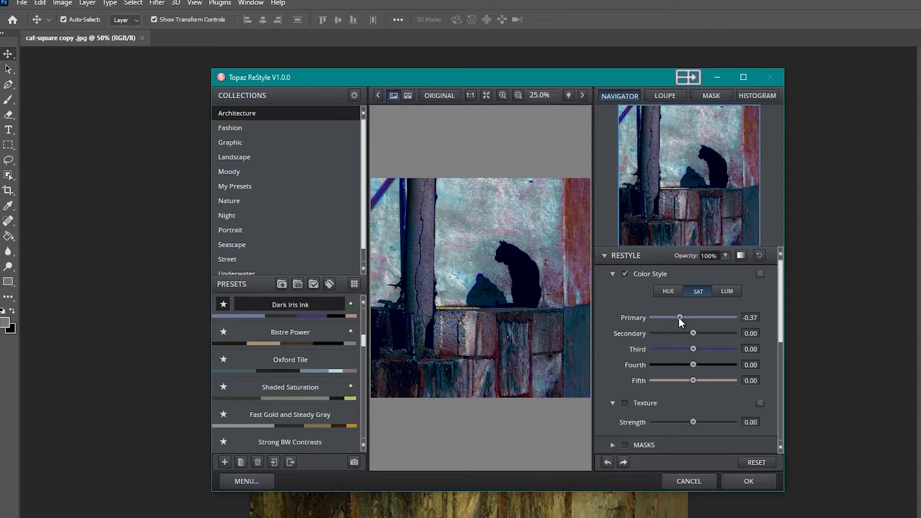
drag(679, 318, 734, 318)
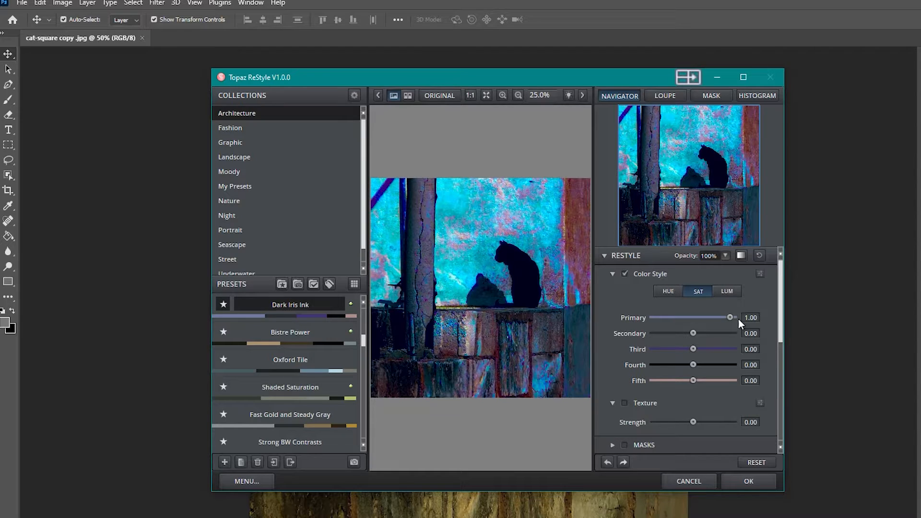
drag(726, 320, 631, 326)
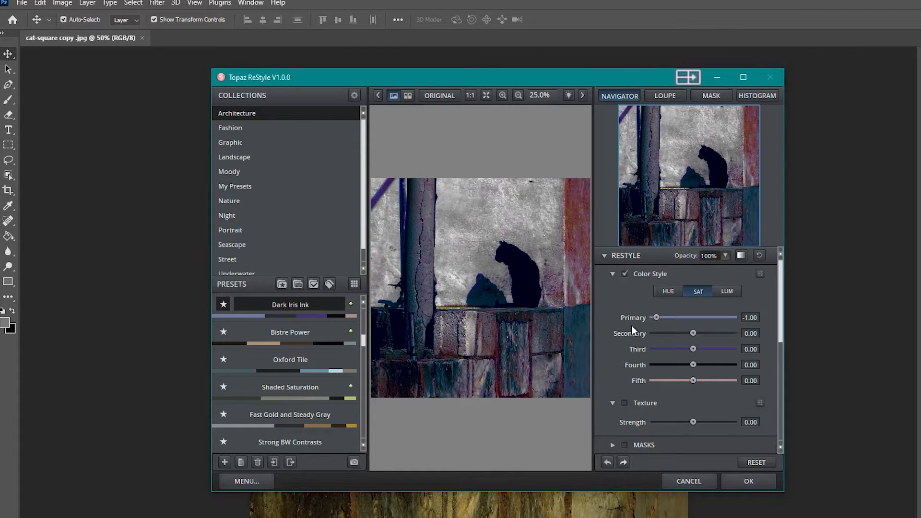
drag(635, 324, 683, 334)
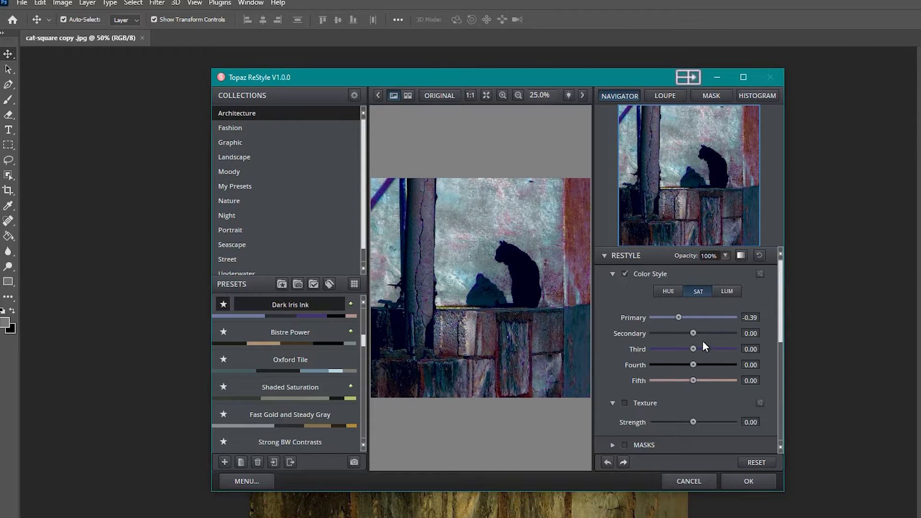
Step: Set the Color Style saturation to 0.02 for the Secondary color and 0.06 for the Third
mouse_move(693, 333)
mouse_down()
mouse_move(730, 339)
mouse_move(647, 349)
mouse_move(695, 346)
mouse_up()
drag(692, 349, 717, 353)
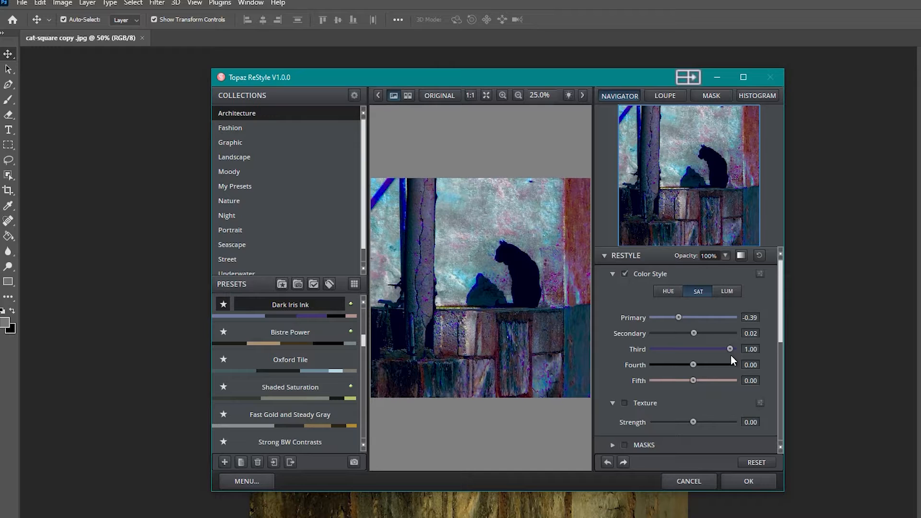
drag(731, 355, 692, 365)
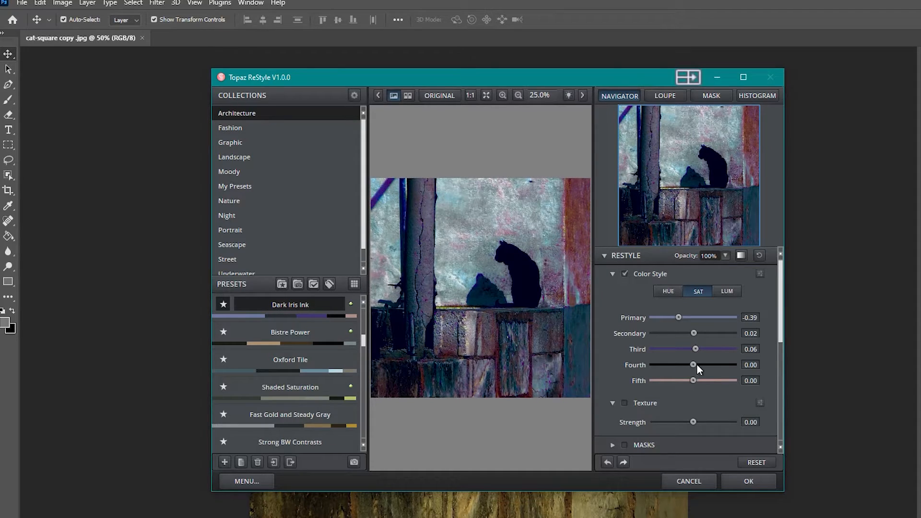
Step: Set the Color Style saturation to 0.19 for the Fourth color and about -0.08 for the Fifth
drag(695, 363, 713, 371)
drag(727, 372, 700, 373)
drag(694, 380, 723, 401)
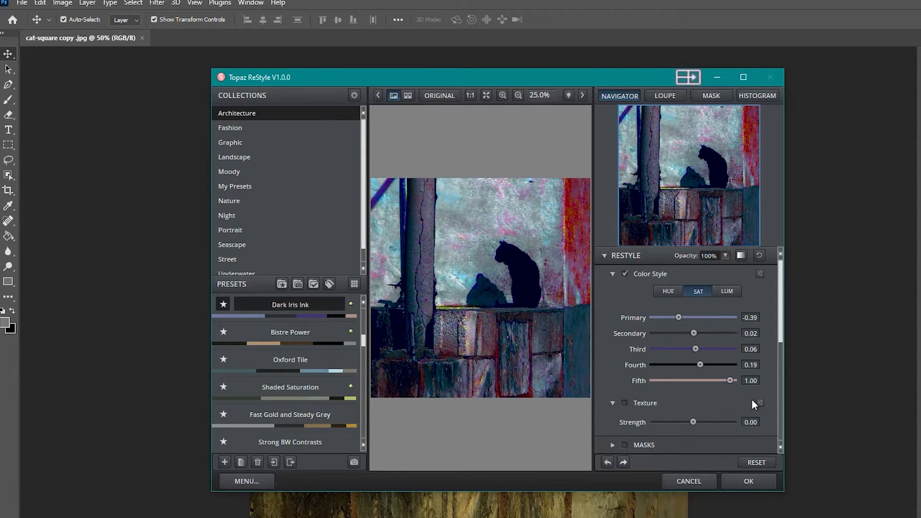
drag(727, 399, 694, 406)
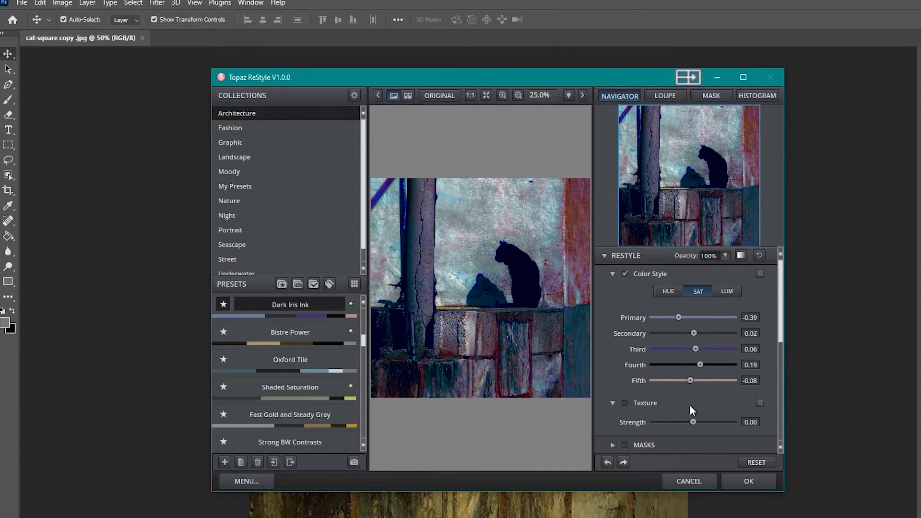
drag(690, 406, 689, 407)
Step: Adjust the Color Style luminance of the Primary, Secondary and Third colors
click(734, 291)
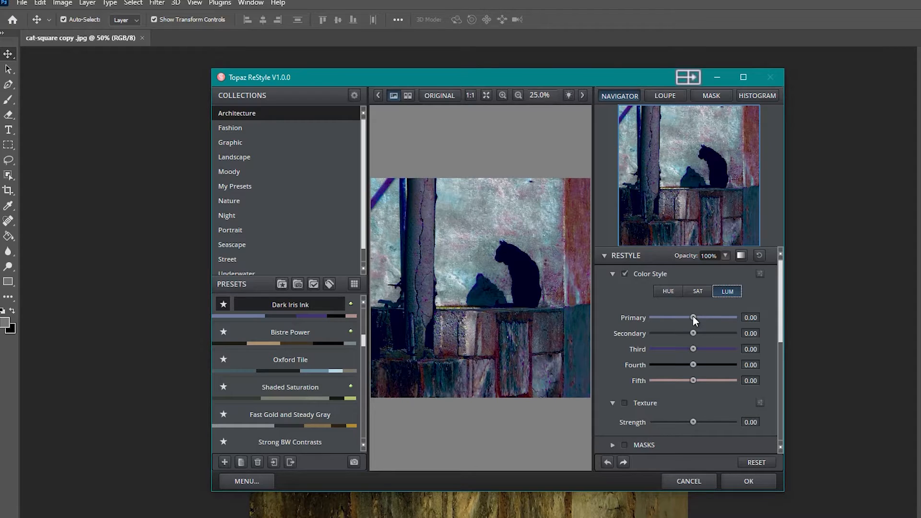
drag(692, 318, 699, 338)
mouse_move(694, 335)
mouse_down()
mouse_move(745, 338)
mouse_move(685, 340)
mouse_move(695, 340)
mouse_up()
mouse_move(693, 348)
mouse_down()
mouse_move(701, 353)
mouse_move(693, 355)
mouse_up()
drag(694, 332, 693, 332)
Step: Set the Basic color Temperature to 0.20, trying Tint and Saturation changes but returning both to 0.00
scroll(683, 398, down, 4)
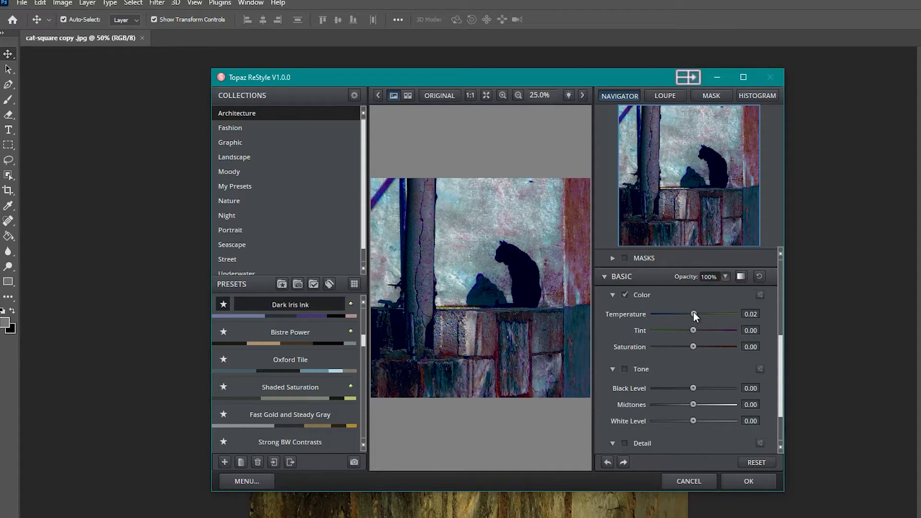
mouse_move(689, 311)
mouse_down()
mouse_move(661, 317)
mouse_move(715, 321)
mouse_move(700, 326)
mouse_up()
mouse_move(693, 328)
mouse_down()
mouse_move(654, 329)
mouse_move(733, 333)
mouse_move(692, 332)
mouse_up()
drag(692, 333, 691, 333)
mouse_move(693, 346)
mouse_down()
mouse_move(666, 348)
mouse_move(745, 353)
mouse_move(696, 355)
mouse_up()
Step: Set the Basic tone Midtones to 0.27, test the Black and White Levels, and apply the restyle to the photo
mouse_move(693, 389)
mouse_down()
mouse_move(678, 388)
mouse_move(724, 392)
mouse_move(693, 393)
mouse_up()
drag(693, 404, 710, 404)
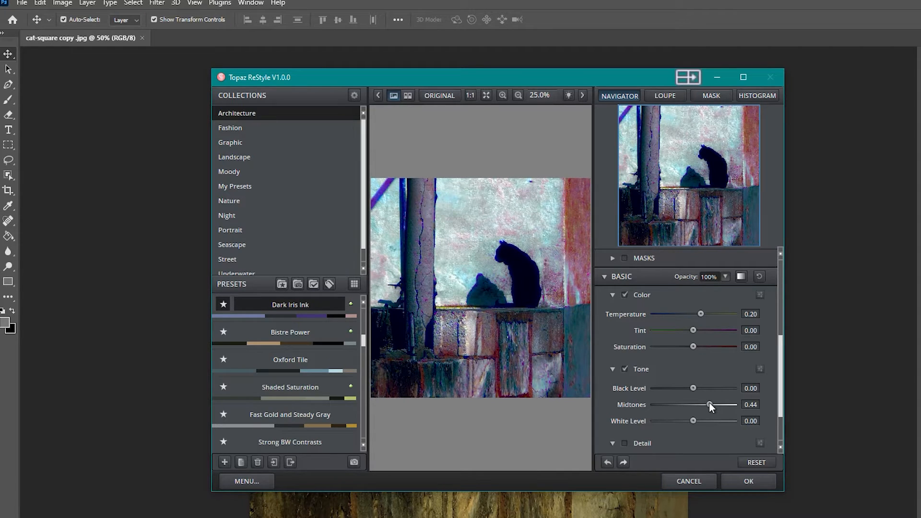
drag(709, 404, 703, 405)
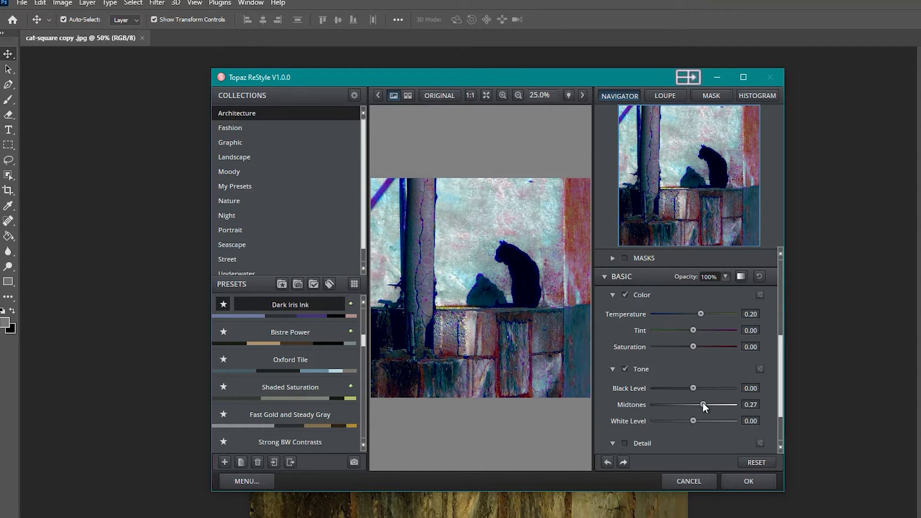
mouse_move(693, 421)
mouse_down()
mouse_move(683, 421)
mouse_move(730, 422)
mouse_move(685, 422)
mouse_move(693, 424)
mouse_up()
click(743, 484)
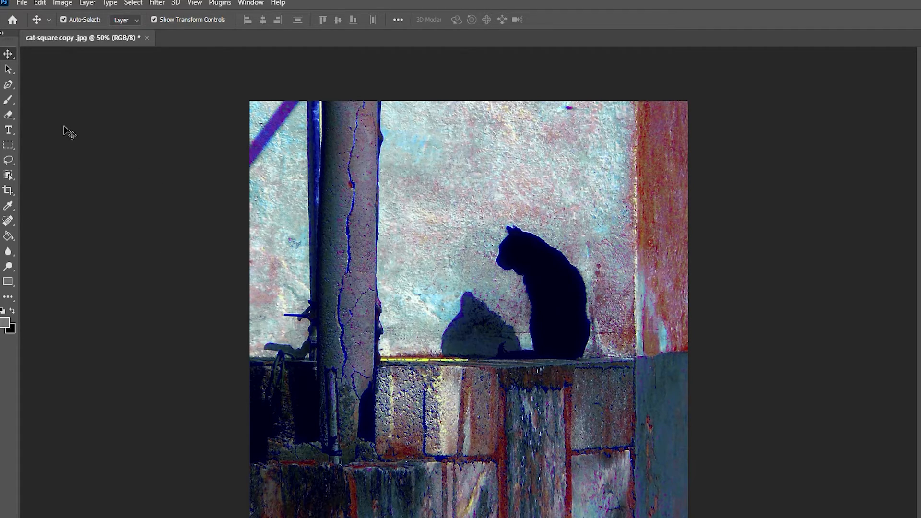
Step: Save the restyled photo as a new JPEG named "cat-square copy6 .jpg" in the Originals folder
click(25, 5)
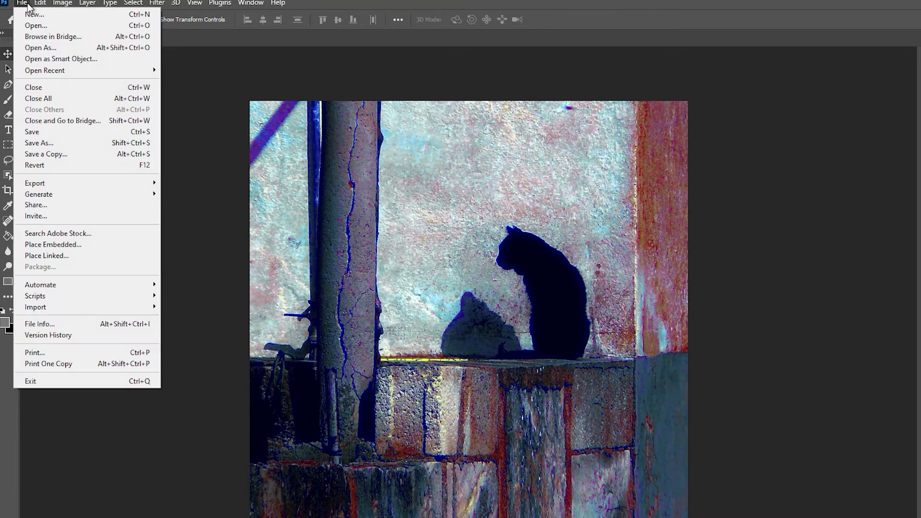
click(51, 142)
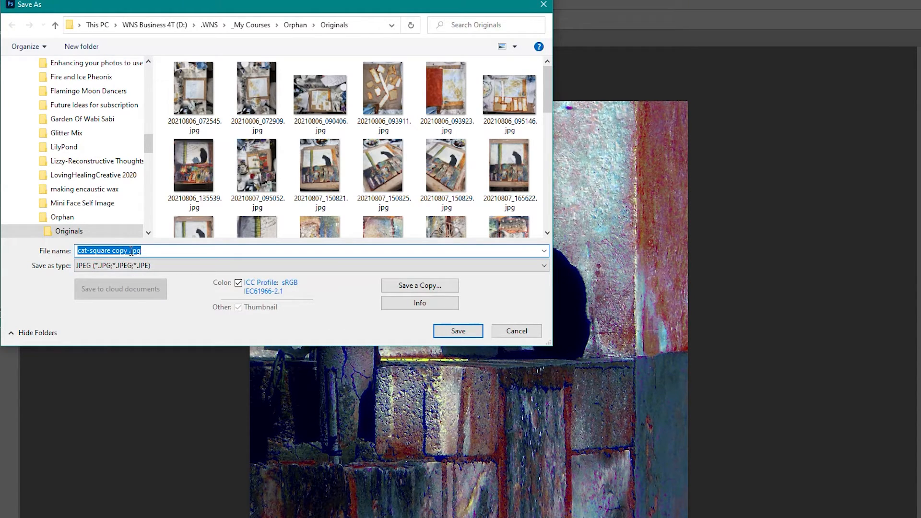
key(Tab)
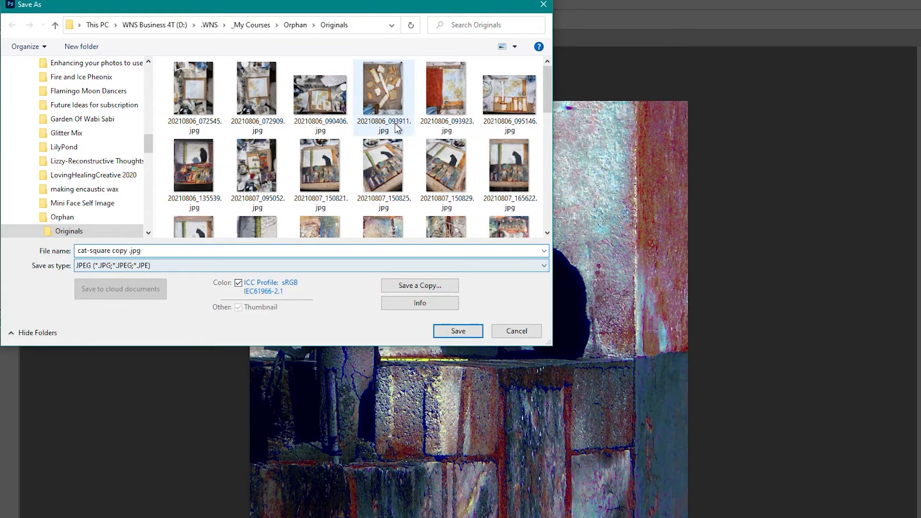
scroll(395, 158, down, 10)
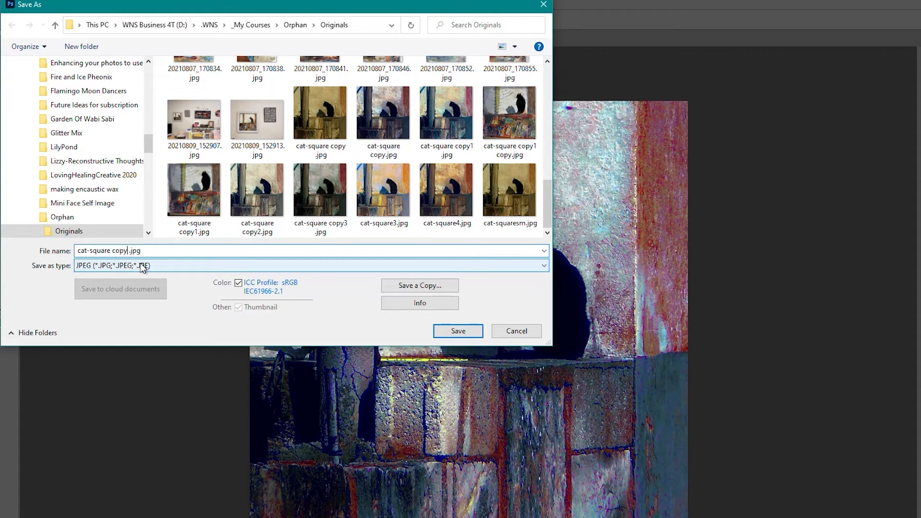
text(6)
click(474, 335)
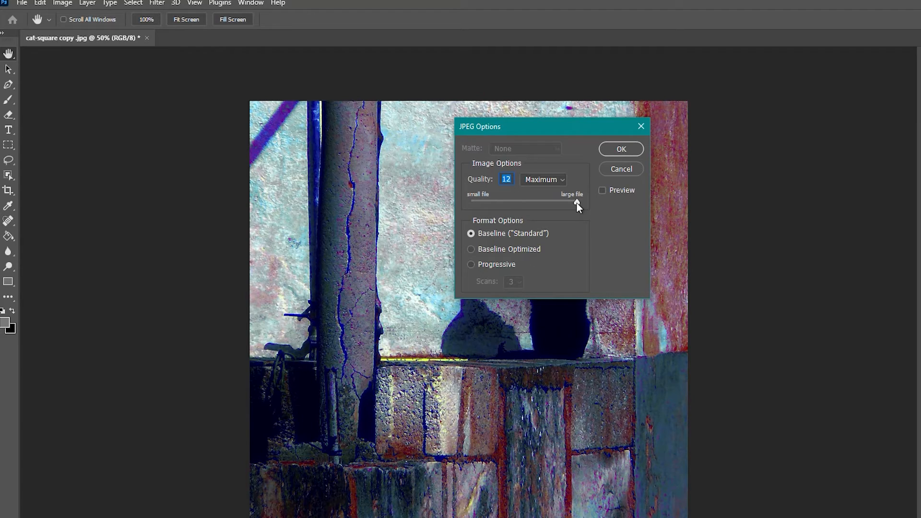
Step: Reduce the JPEG quality slightly from Maximum and confirm the export options
drag(576, 203, 574, 203)
drag(569, 202, 564, 203)
click(623, 148)
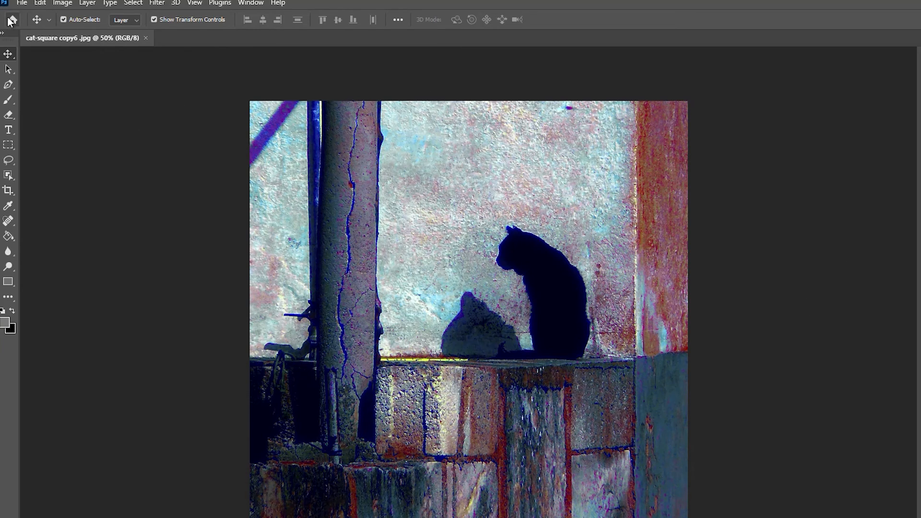
click(22, 5)
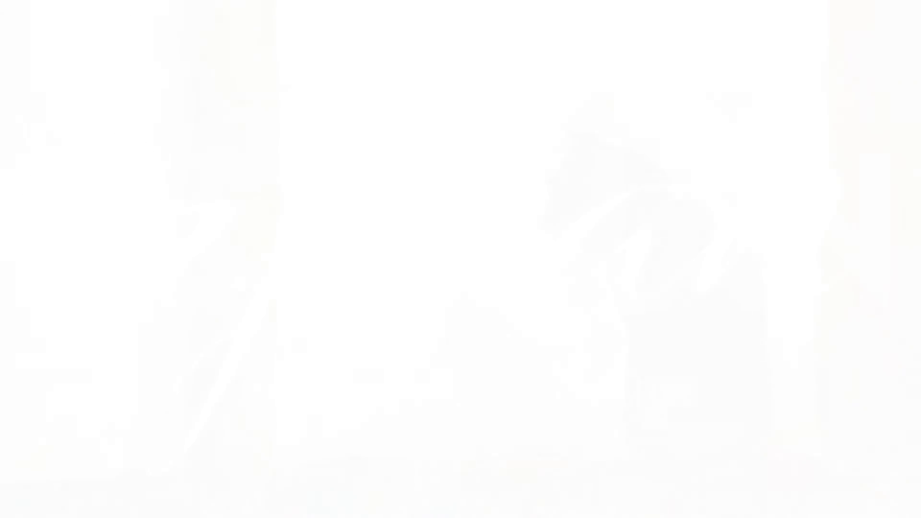